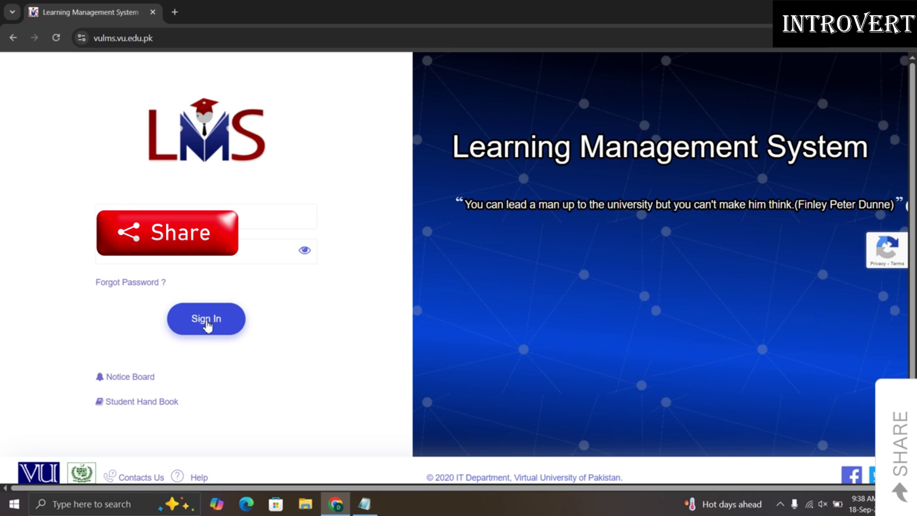
- Sign in to the student account and open the My Study Scheme page
{"action": "left_click", "coordinate": [207, 325]}
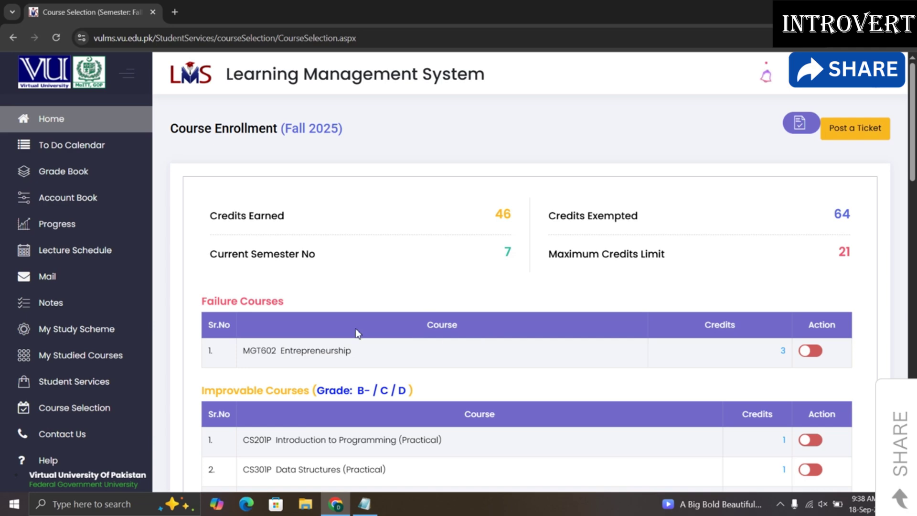
{"action": "left_click", "coordinate": [97, 327]}
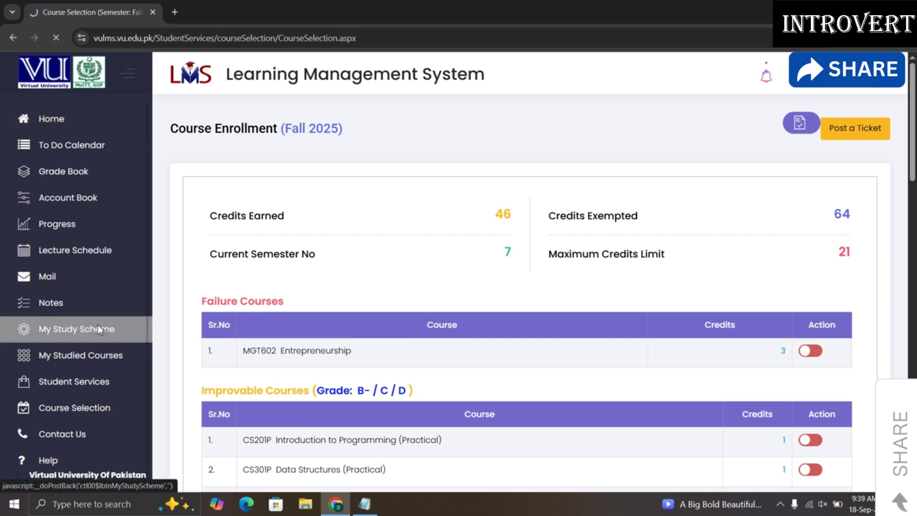
- Review the status of every course in the study scheme from Semester 1 through Semester 8
{"action": "scroll", "coordinate": [725, 306], "scroll_direction": "down", "scroll_amount": 1}
{"action": "scroll", "coordinate": [725, 306], "scroll_direction": "down", "scroll_amount": 1}
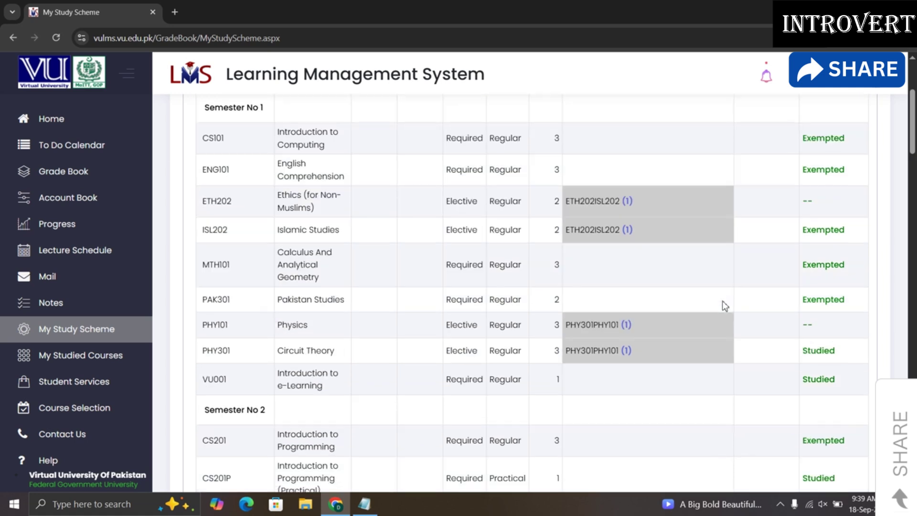
{"action": "scroll", "coordinate": [725, 305], "scroll_direction": "up", "scroll_amount": 1}
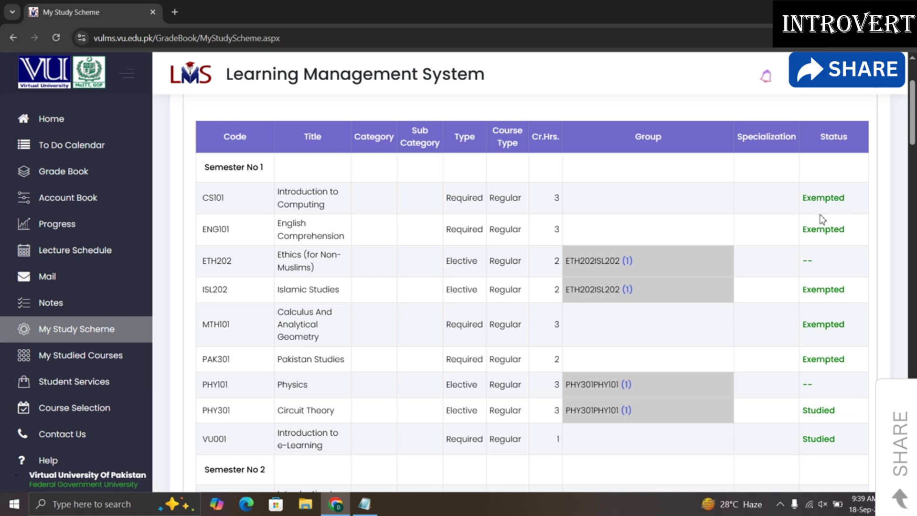
{"action": "scroll", "coordinate": [821, 220], "scroll_direction": "down", "scroll_amount": 4}
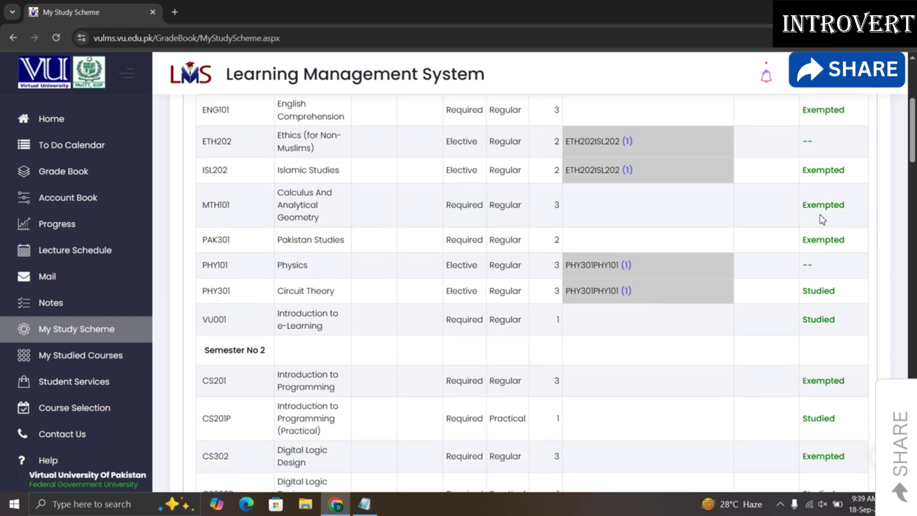
{"action": "scroll", "coordinate": [822, 219], "scroll_direction": "down", "scroll_amount": 1}
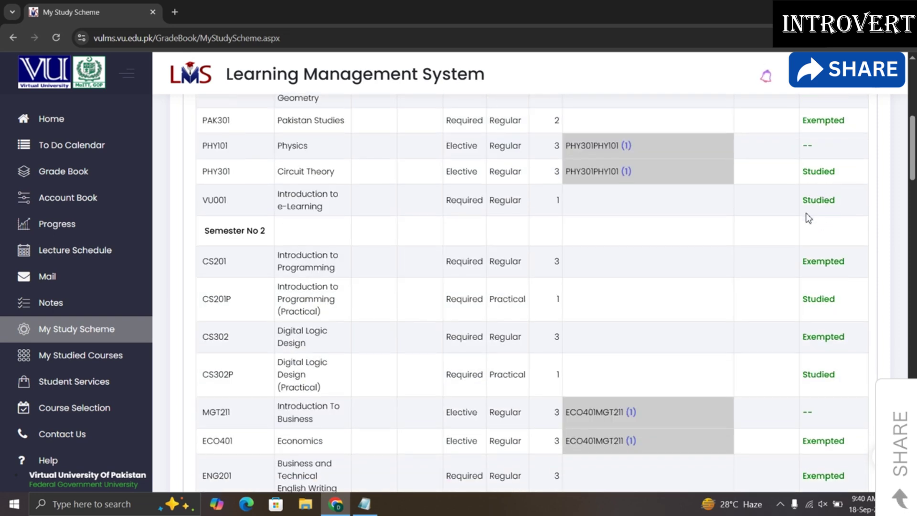
{"action": "scroll", "coordinate": [822, 213], "scroll_direction": "down", "scroll_amount": 6}
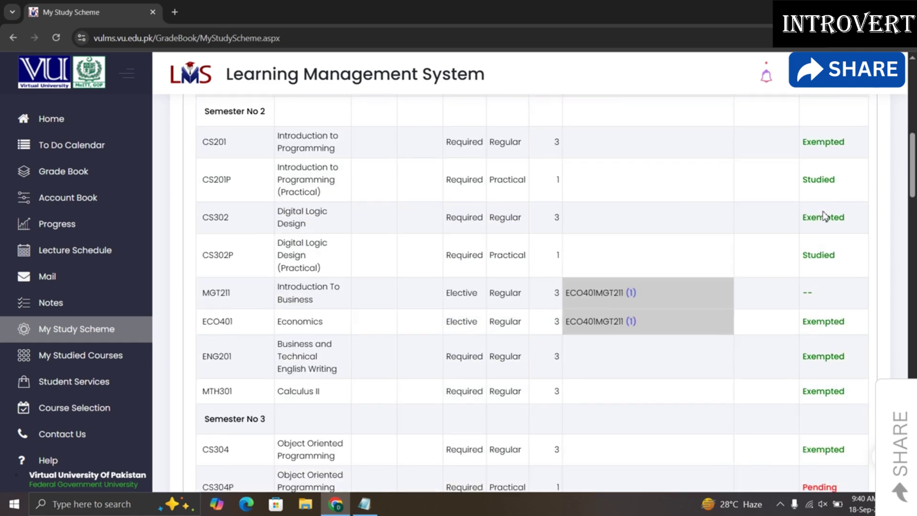
{"action": "scroll", "coordinate": [821, 206], "scroll_direction": "down", "scroll_amount": 1}
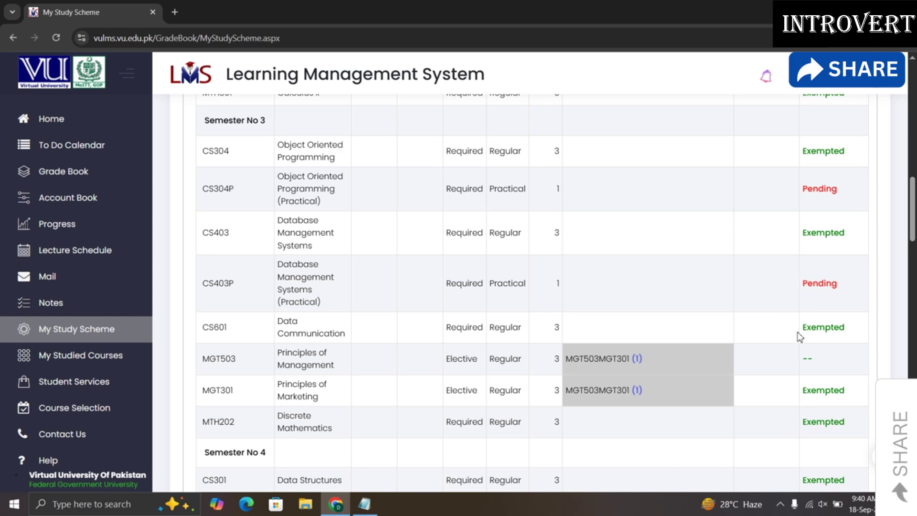
{"action": "scroll", "coordinate": [823, 306], "scroll_direction": "down", "scroll_amount": 4}
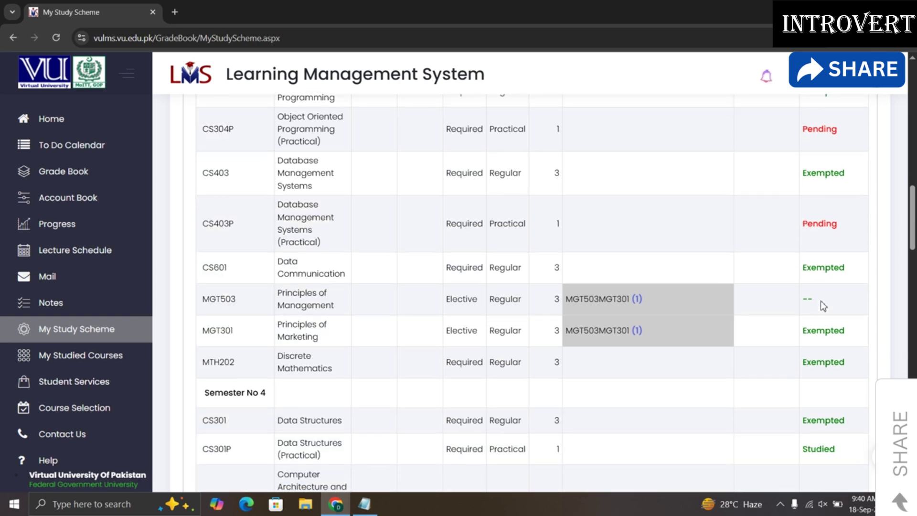
{"action": "scroll", "coordinate": [823, 301], "scroll_direction": "down", "scroll_amount": 9}
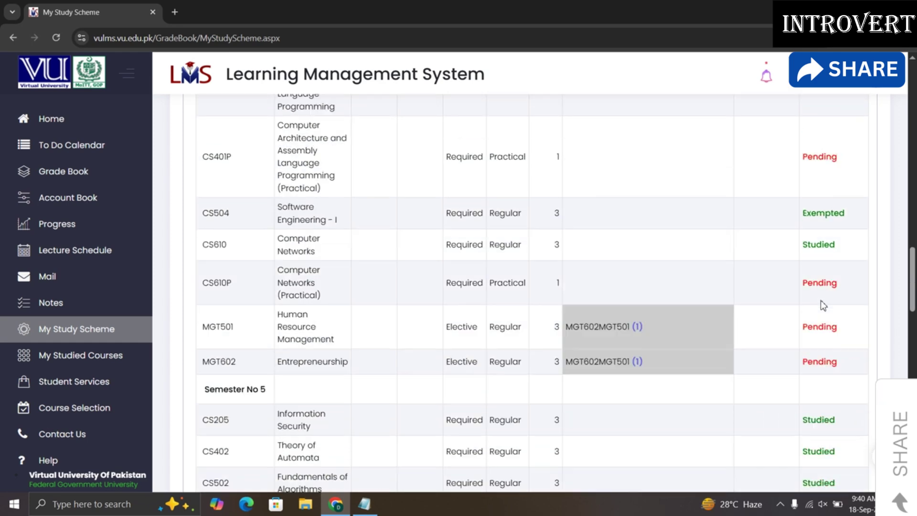
{"action": "scroll", "coordinate": [821, 304], "scroll_direction": "down", "scroll_amount": 12}
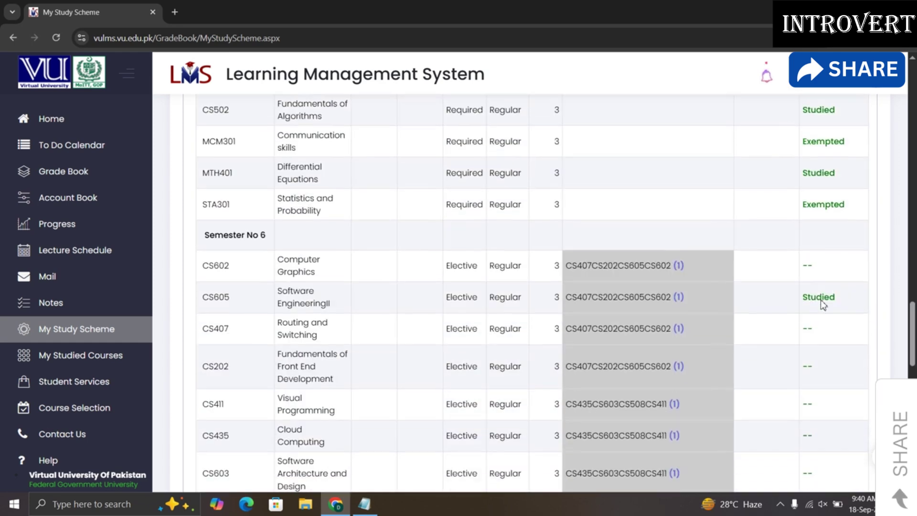
{"action": "scroll", "coordinate": [820, 299], "scroll_direction": "down", "scroll_amount": 4}
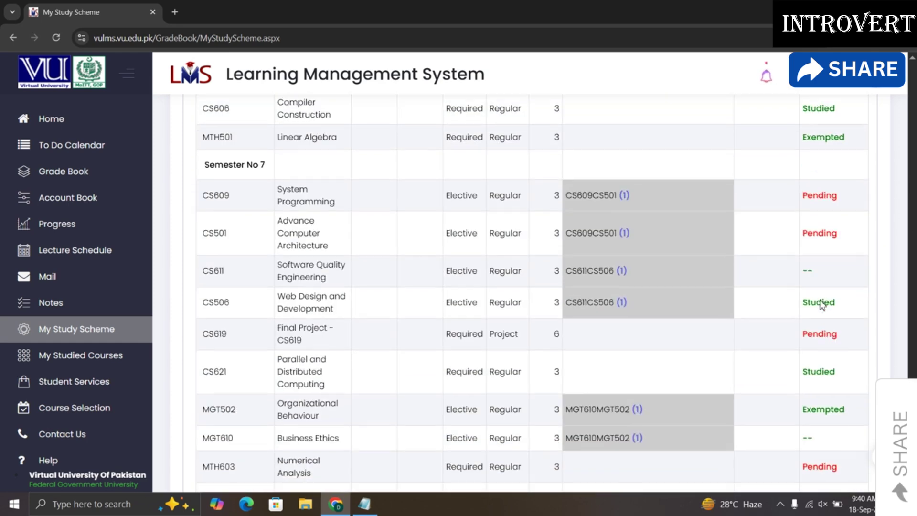
{"action": "scroll", "coordinate": [772, 336], "scroll_direction": "down", "scroll_amount": 1}
{"action": "scroll", "coordinate": [772, 343], "scroll_direction": "down", "scroll_amount": 4}
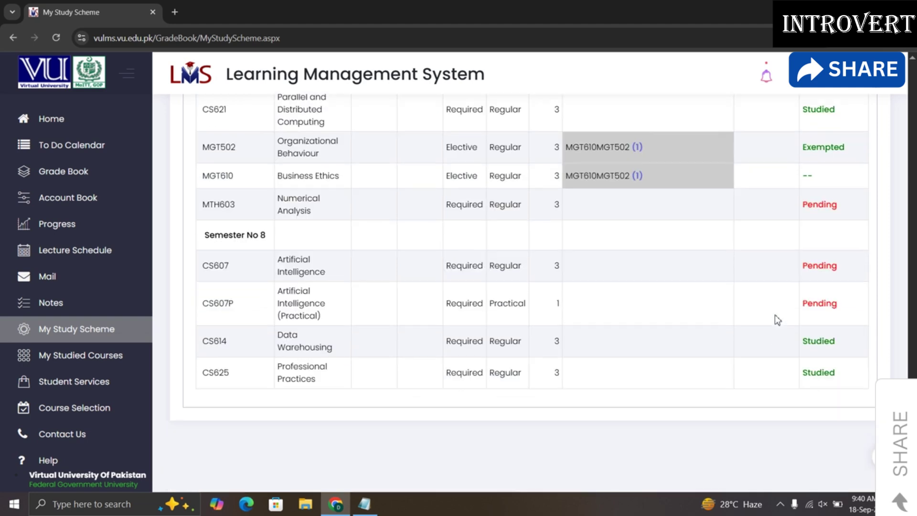
- Re-examine the credit hours and status of the courses in Semesters 8, 7 and 6 of the study scheme
{"action": "scroll", "coordinate": [793, 305], "scroll_direction": "up", "scroll_amount": 1}
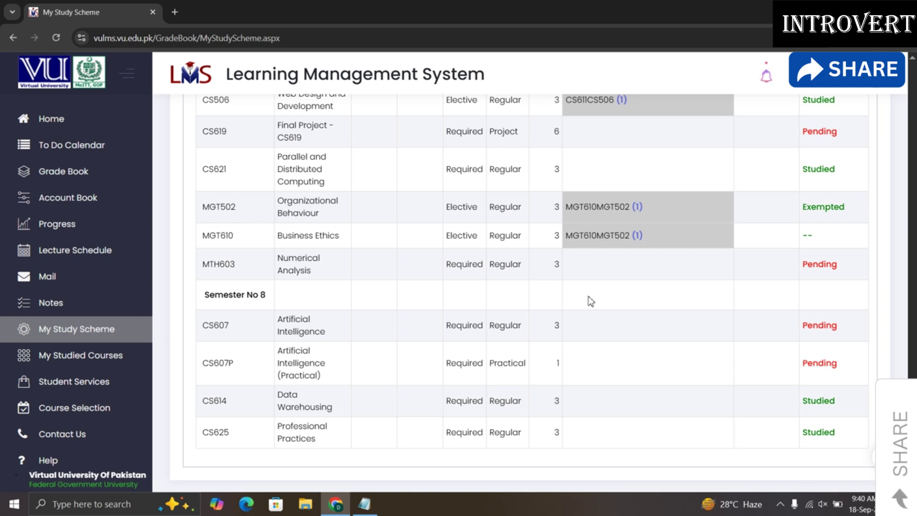
{"action": "scroll", "coordinate": [590, 300], "scroll_direction": "up", "scroll_amount": 1}
{"action": "scroll", "coordinate": [590, 296], "scroll_direction": "up", "scroll_amount": 1}
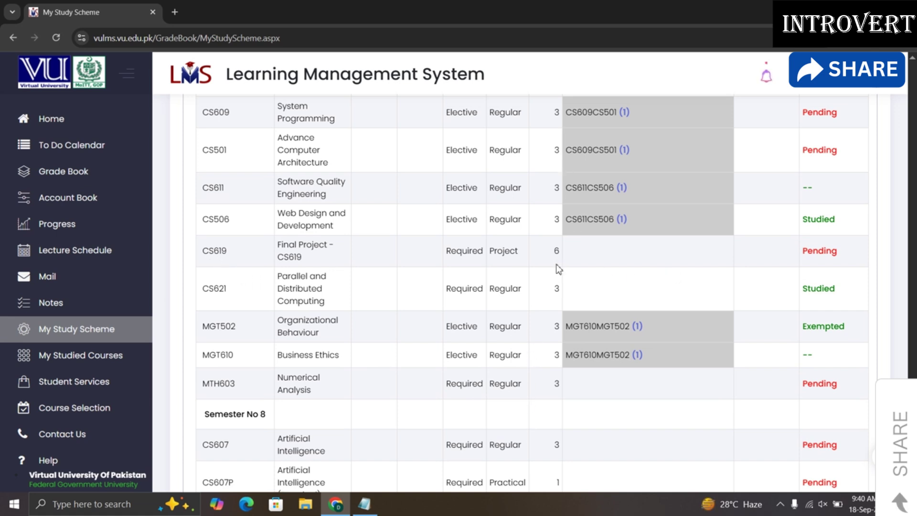
{"action": "scroll", "coordinate": [767, 287], "scroll_direction": "up", "scroll_amount": 3}
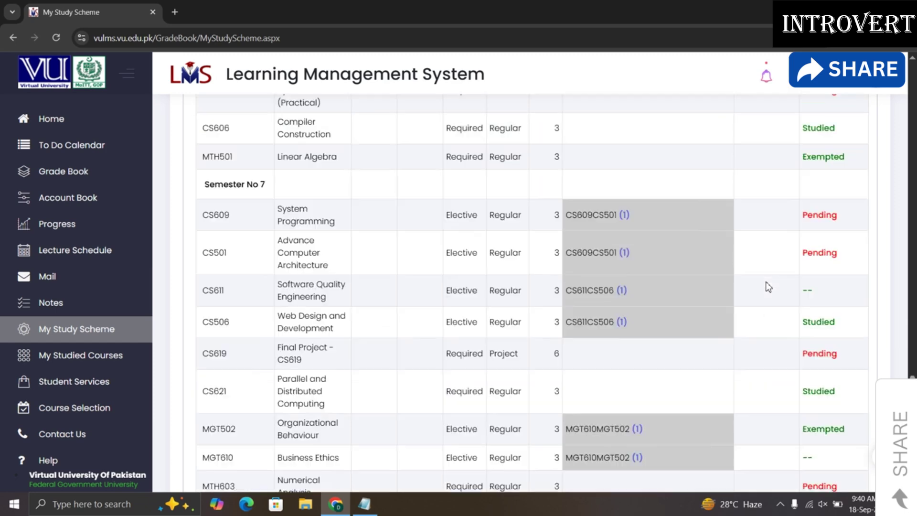
{"action": "scroll", "coordinate": [767, 287], "scroll_direction": "up", "scroll_amount": 1}
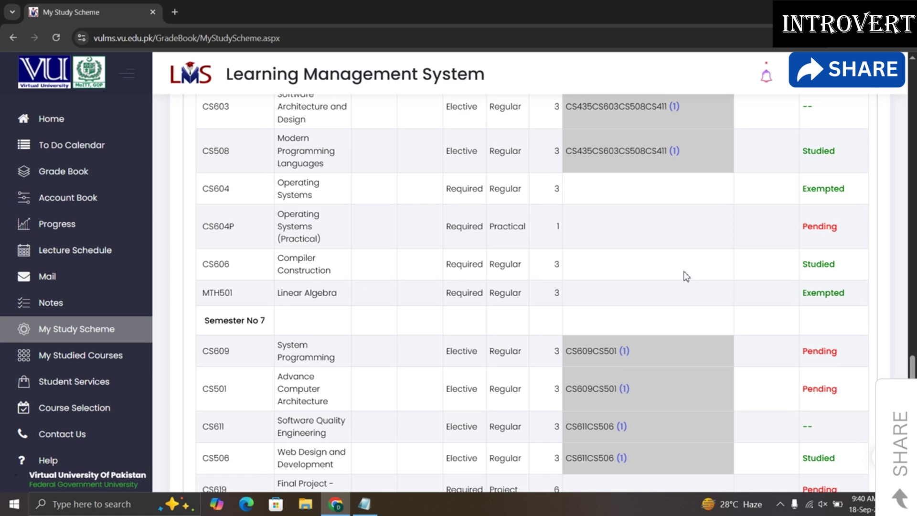
- Check the credit summary in the Grade Book and review the credit limit, failure courses and improvable courses in Course Selection
{"action": "left_click", "coordinate": [51, 178]}
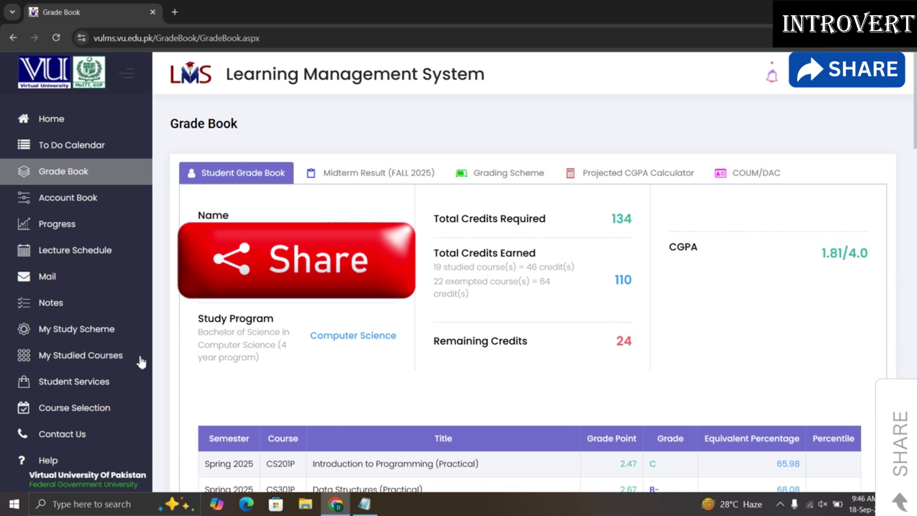
{"action": "left_click", "coordinate": [98, 413]}
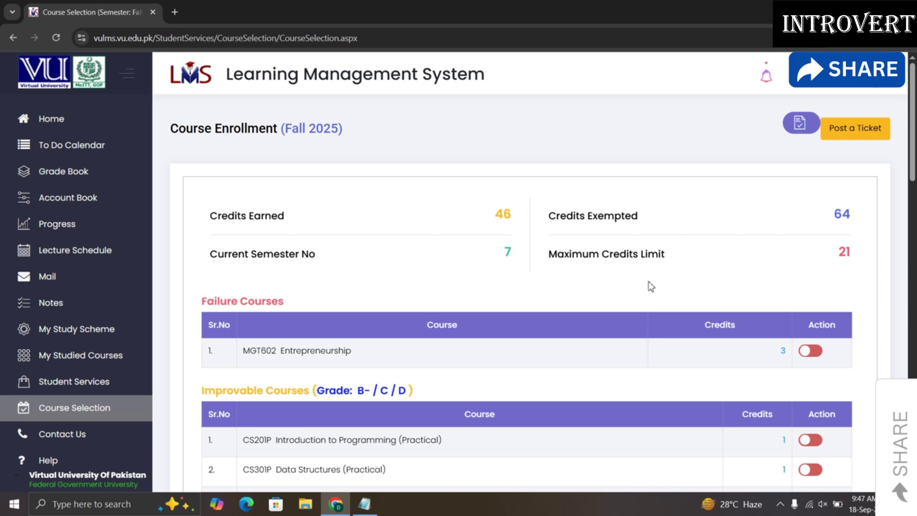
{"action": "scroll", "coordinate": [766, 318], "scroll_direction": "down", "scroll_amount": 6}
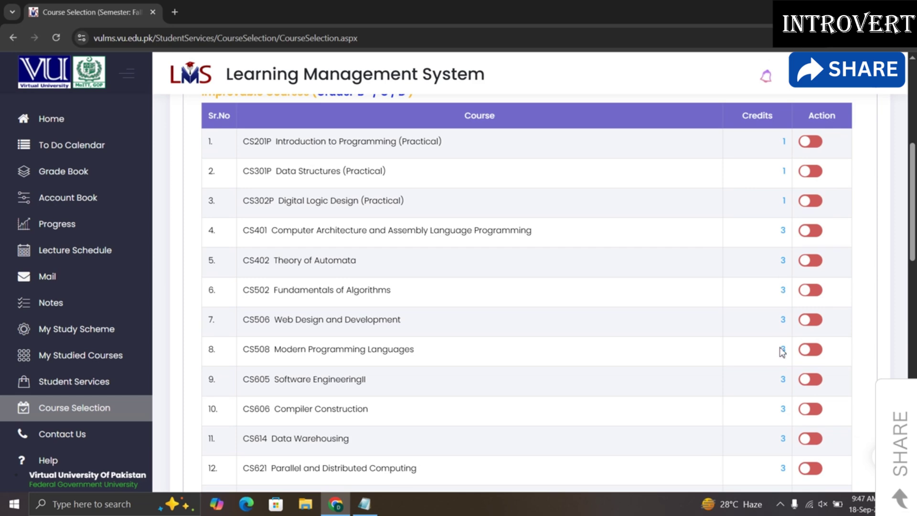
{"action": "scroll", "coordinate": [779, 342], "scroll_direction": "down", "scroll_amount": 1}
{"action": "scroll", "coordinate": [779, 341], "scroll_direction": "down", "scroll_amount": 3}
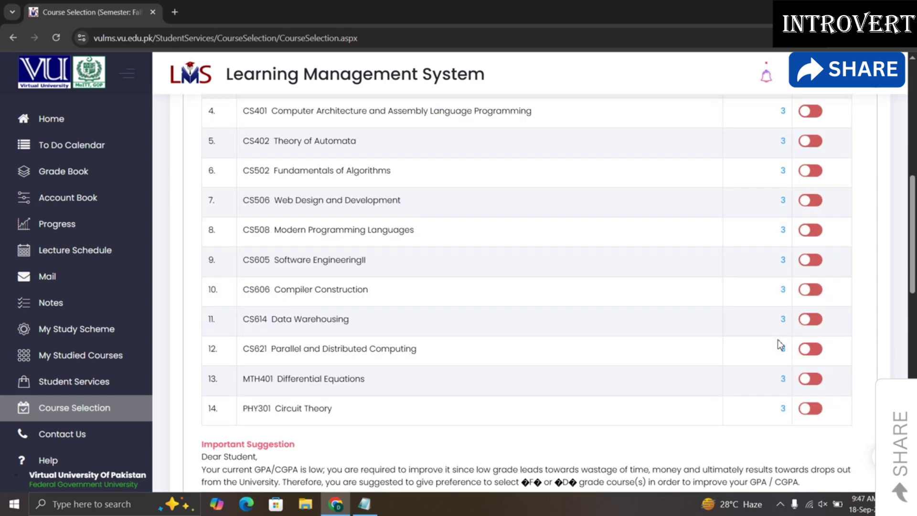
{"action": "scroll", "coordinate": [783, 310], "scroll_direction": "up", "scroll_amount": 5}
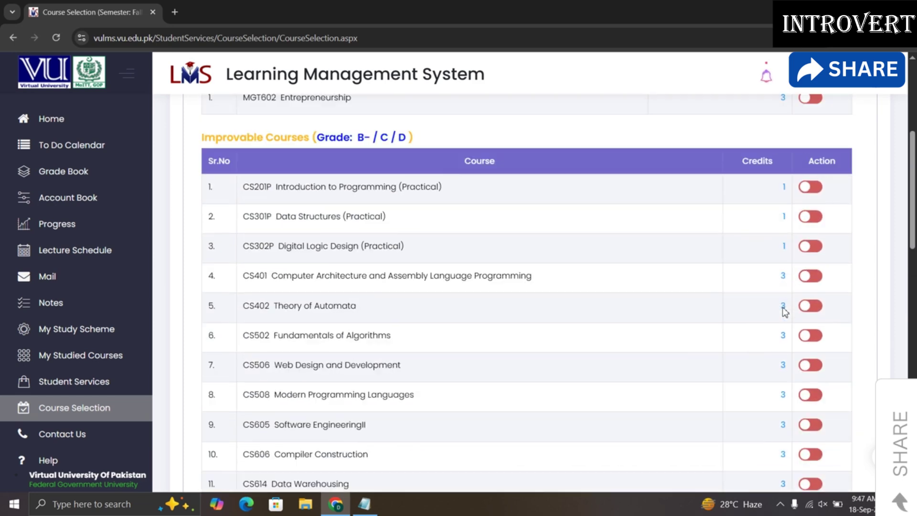
{"action": "scroll", "coordinate": [787, 272], "scroll_direction": "up", "scroll_amount": 4}
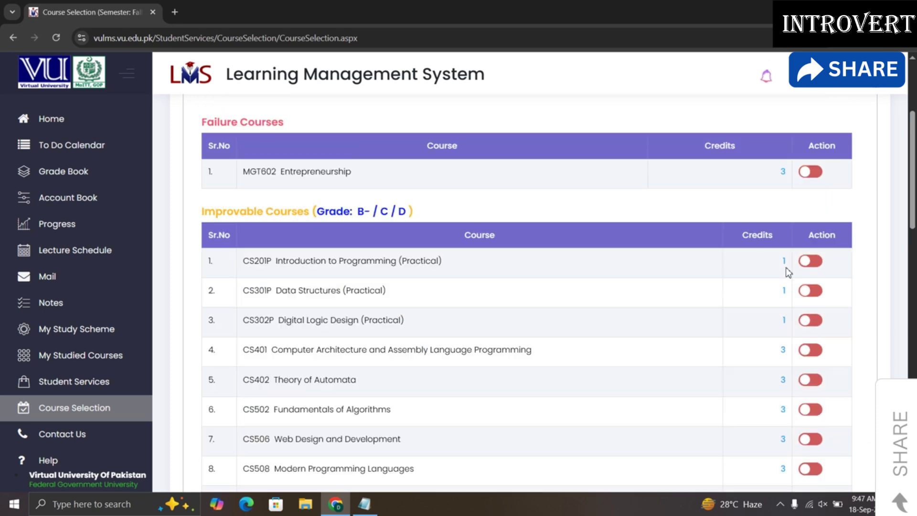
{"action": "scroll", "coordinate": [787, 272], "scroll_direction": "up", "scroll_amount": 1}
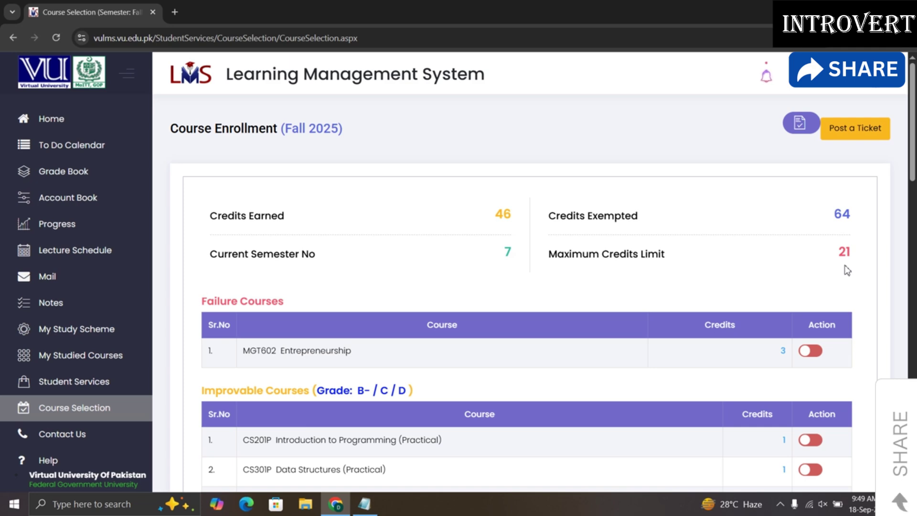
{"action": "scroll", "coordinate": [845, 267], "scroll_direction": "down", "scroll_amount": 1}
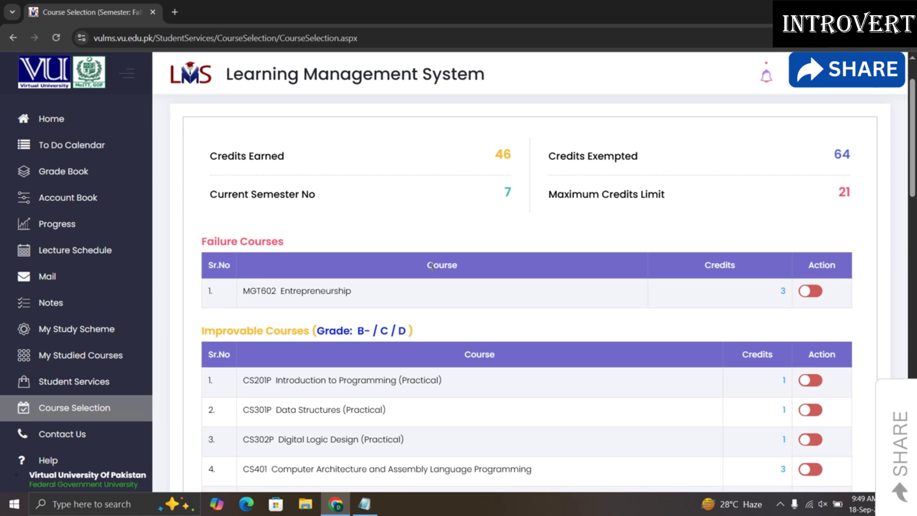
- Recheck the remaining credits in the Grade Book and return to Course Selection
{"action": "left_click", "coordinate": [85, 172]}
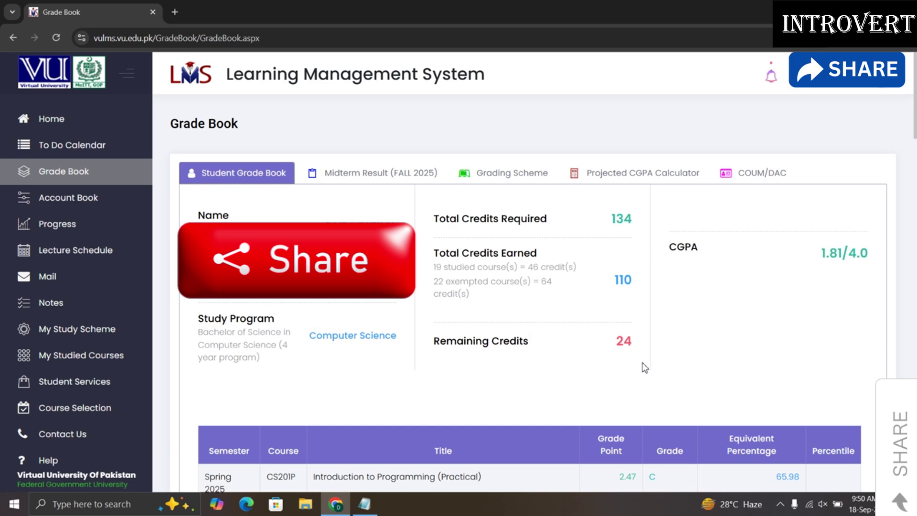
{"action": "left_click", "coordinate": [109, 407]}
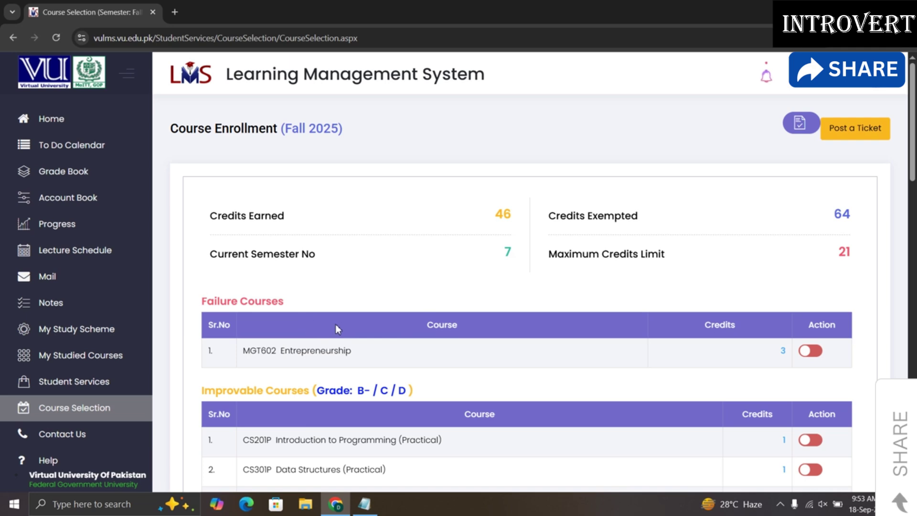
- Select the new courses CS501, CS619 Final Project, MTH603, CS607 and CS607P for Fall 2025 enrollment
{"action": "scroll", "coordinate": [461, 340], "scroll_direction": "down", "scroll_amount": 4}
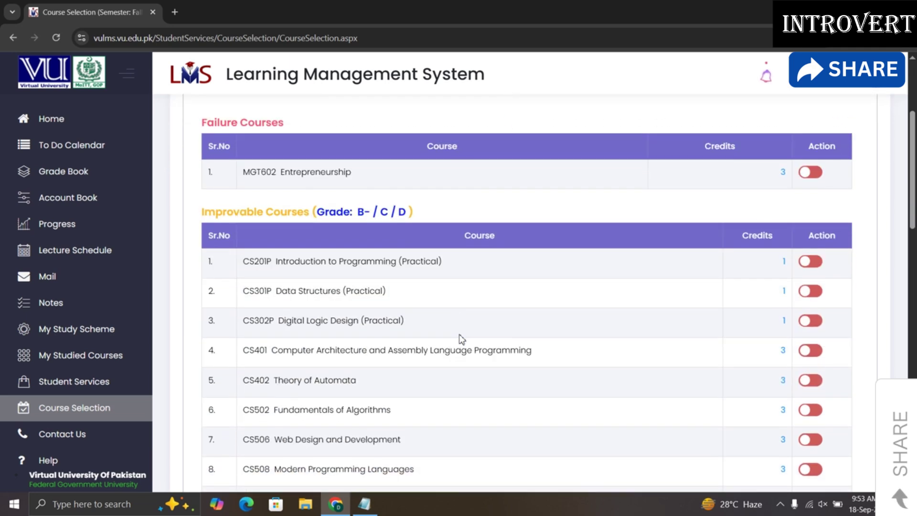
{"action": "scroll", "coordinate": [461, 338], "scroll_direction": "down", "scroll_amount": 1}
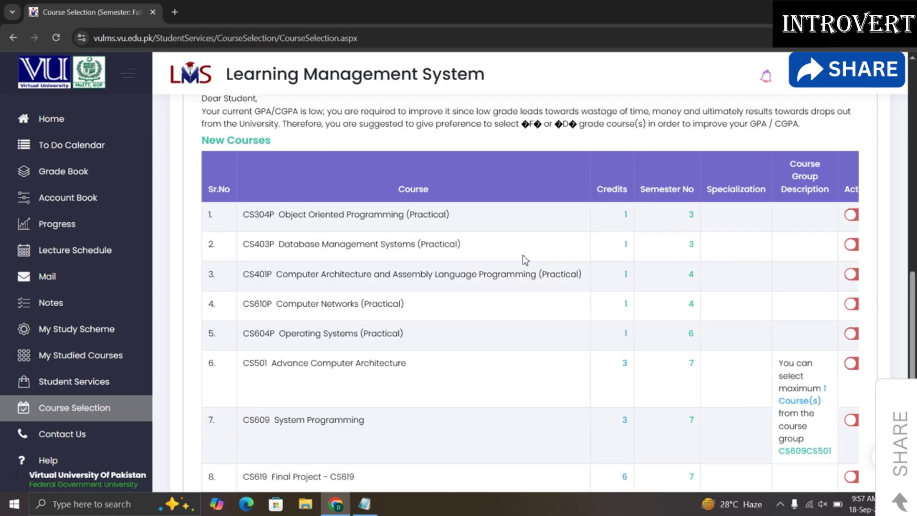
{"action": "scroll", "coordinate": [522, 254], "scroll_direction": "down", "scroll_amount": 1}
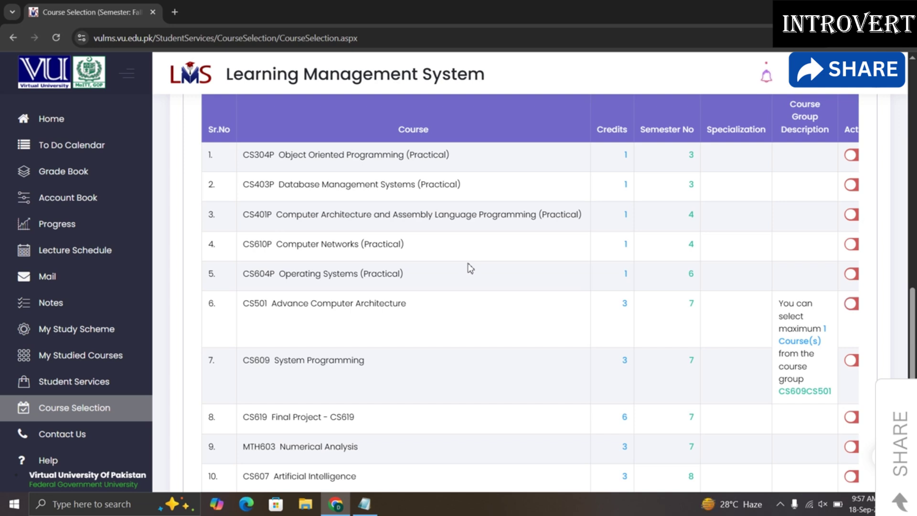
{"action": "scroll", "coordinate": [470, 268], "scroll_direction": "down", "scroll_amount": 1}
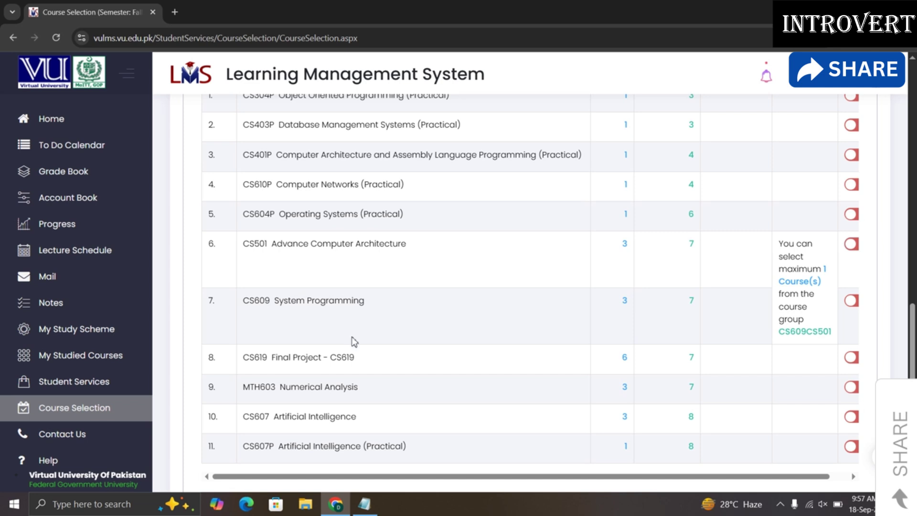
{"action": "left_click", "coordinate": [851, 244]}
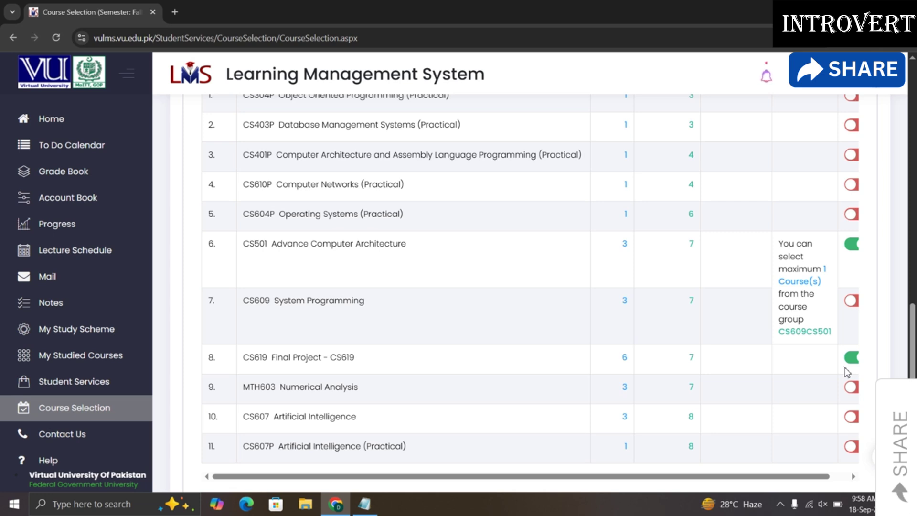
{"action": "left_click", "coordinate": [854, 419]}
{"action": "left_click", "coordinate": [855, 445]}
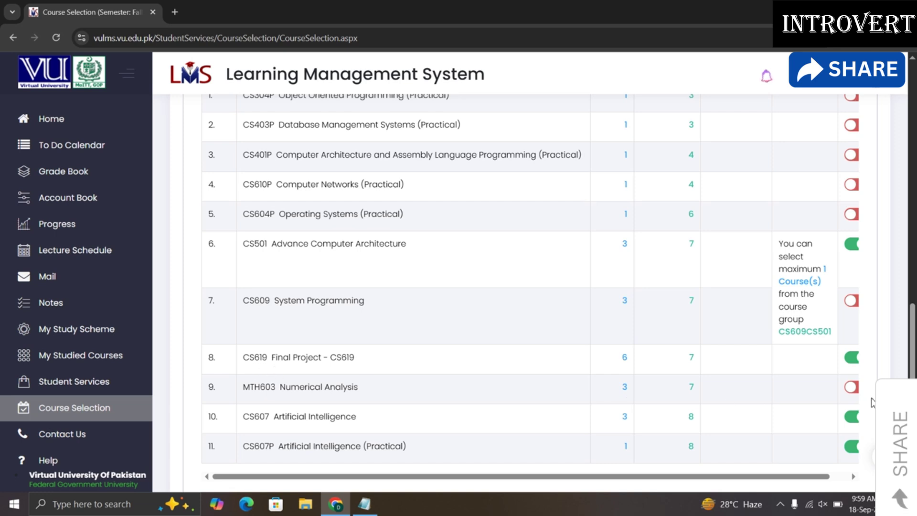
{"action": "left_click", "coordinate": [852, 386]}
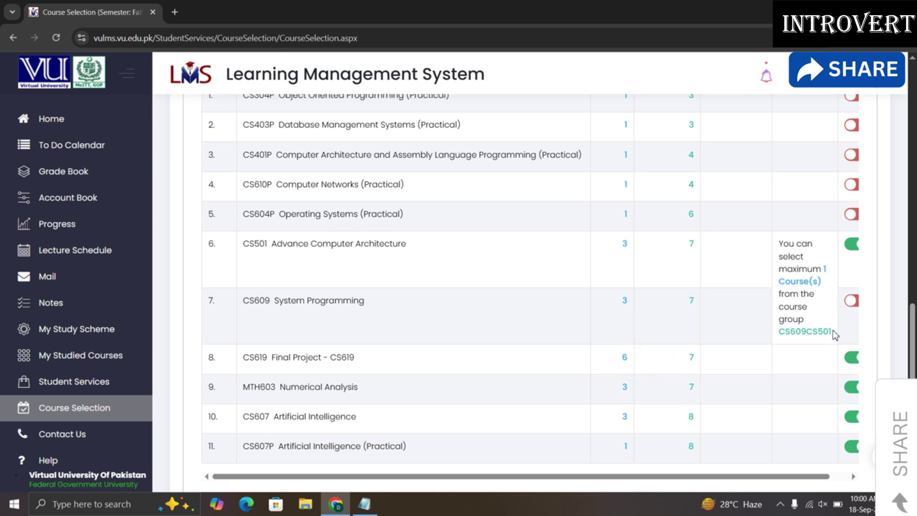
- Select the failure course MGT602 Entrepreneurship for enrollment
{"action": "scroll", "coordinate": [834, 334], "scroll_direction": "up", "scroll_amount": 1}
{"action": "scroll", "coordinate": [834, 334], "scroll_direction": "up", "scroll_amount": 15}
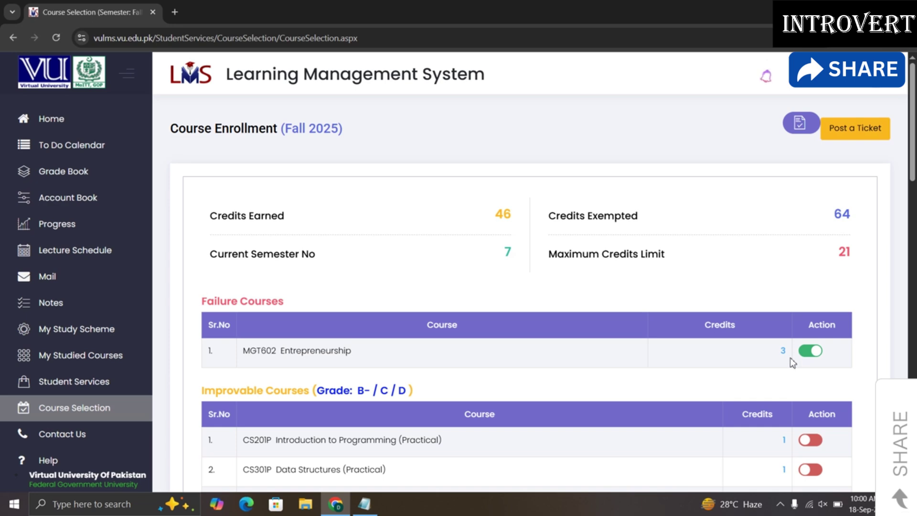
- Select the one-credit practical courses CS401P Computer Architecture and Assembly Language Programming and CS604P Operating Systems from the new courses
{"action": "scroll", "coordinate": [792, 357], "scroll_direction": "down", "scroll_amount": 8}
{"action": "scroll", "coordinate": [796, 362], "scroll_direction": "down", "scroll_amount": 8}
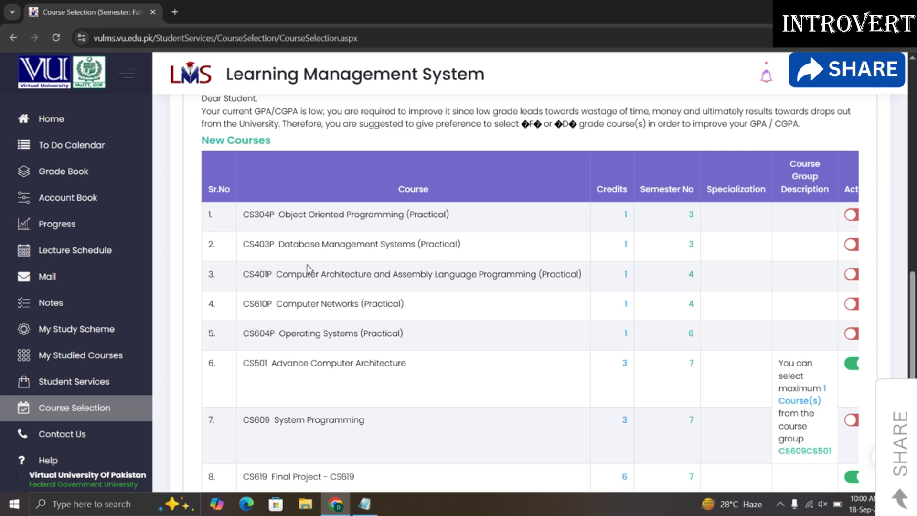
{"action": "left_click", "coordinate": [853, 277]}
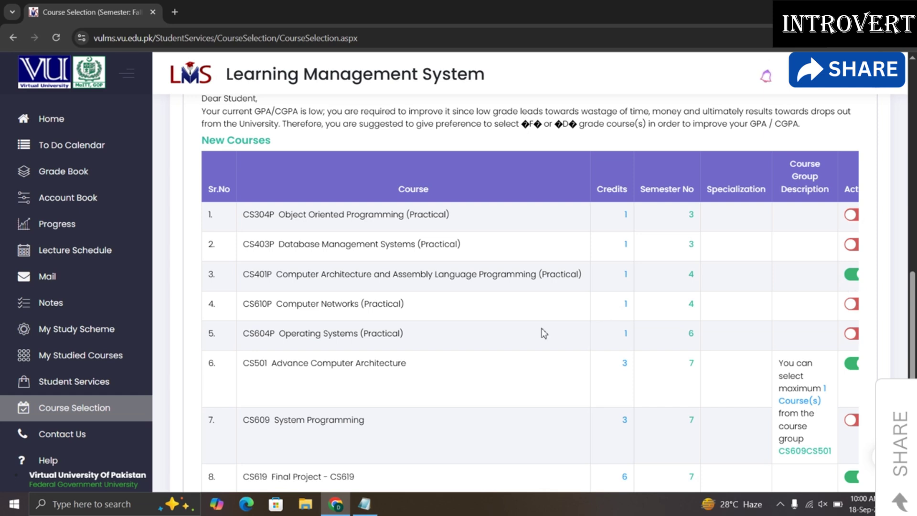
{"action": "left_click", "coordinate": [852, 334]}
{"action": "scroll", "coordinate": [865, 334], "scroll_direction": "down", "scroll_amount": 1}
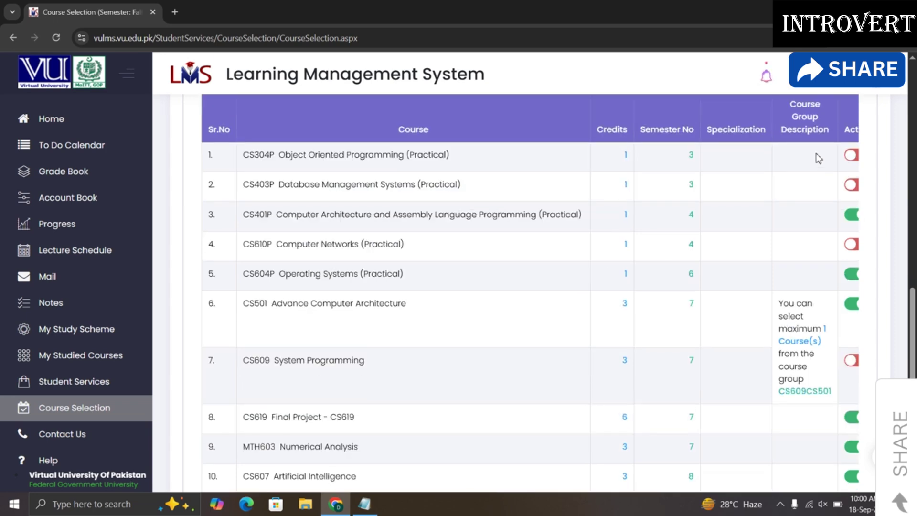
- Review the chosen improvable and new courses, and save the Fall 2025 course selection
{"action": "scroll", "coordinate": [853, 246], "scroll_direction": "down", "scroll_amount": 2}
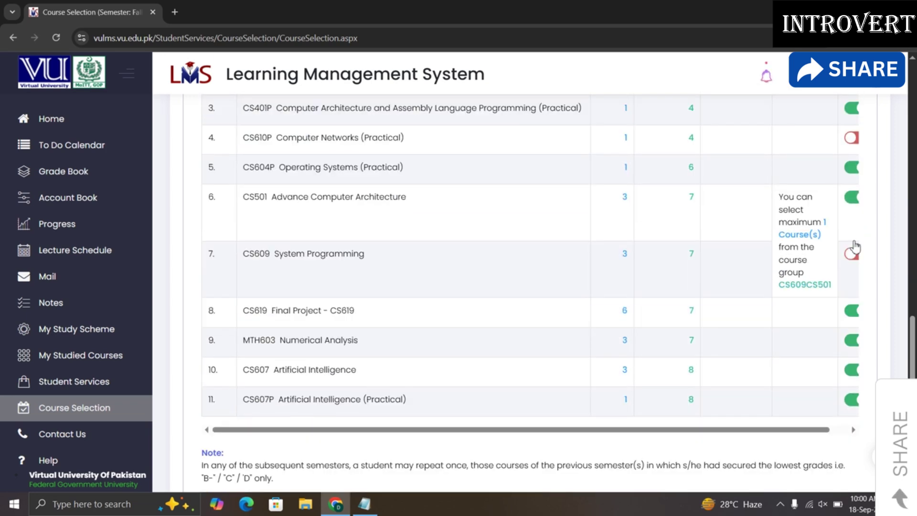
{"action": "scroll", "coordinate": [853, 246], "scroll_direction": "up", "scroll_amount": 4}
{"action": "scroll", "coordinate": [854, 246], "scroll_direction": "up", "scroll_amount": 8}
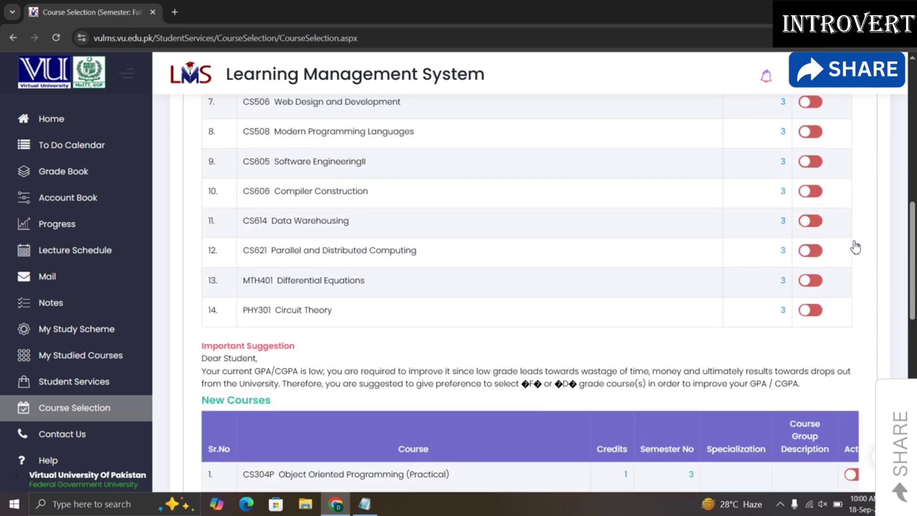
{"action": "scroll", "coordinate": [855, 246], "scroll_direction": "down", "scroll_amount": 10}
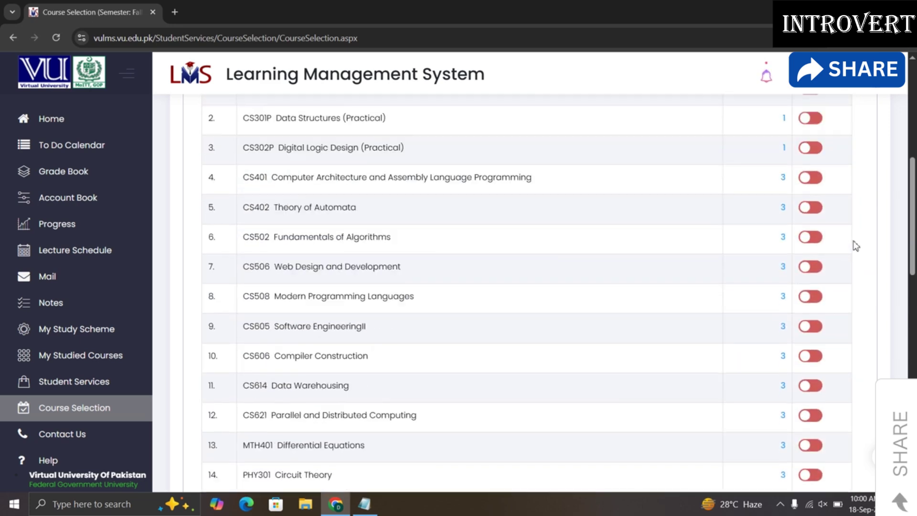
{"action": "scroll", "coordinate": [858, 359], "scroll_direction": "down", "scroll_amount": 2}
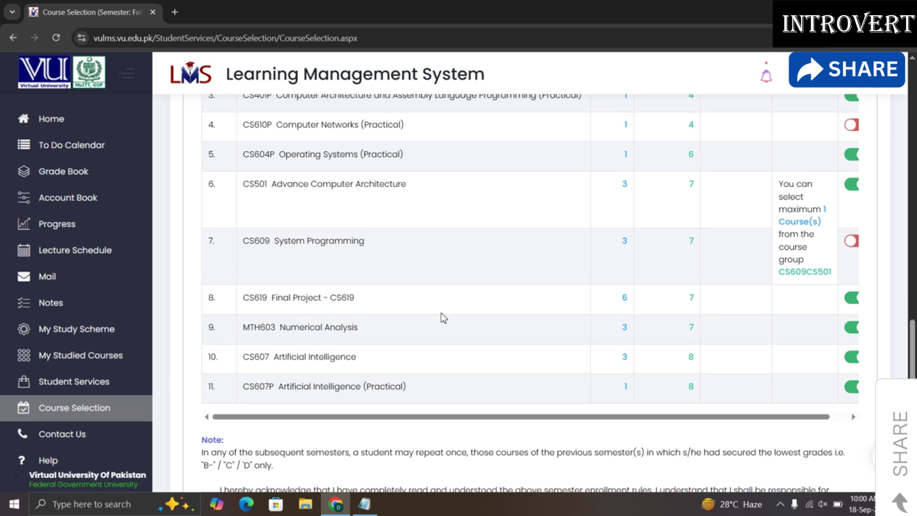
{"action": "scroll", "coordinate": [436, 334], "scroll_direction": "down", "scroll_amount": 3}
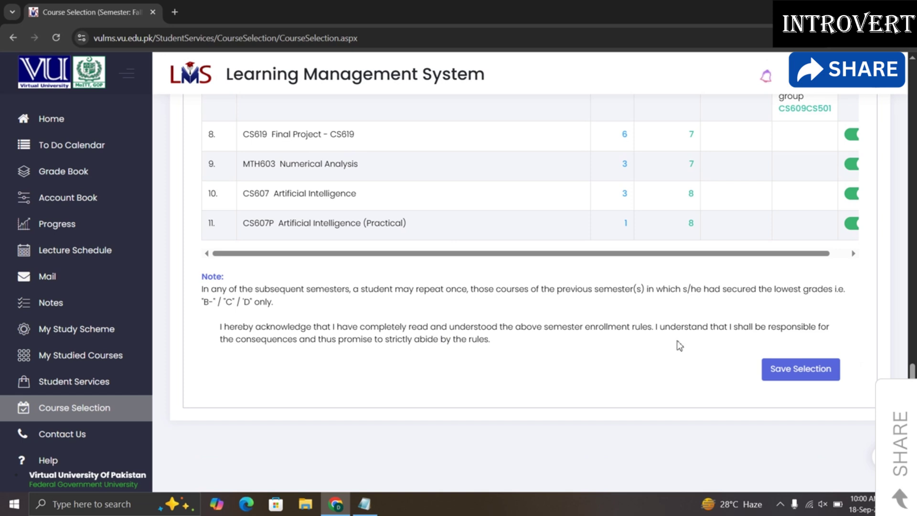
{"action": "left_click", "coordinate": [792, 370]}
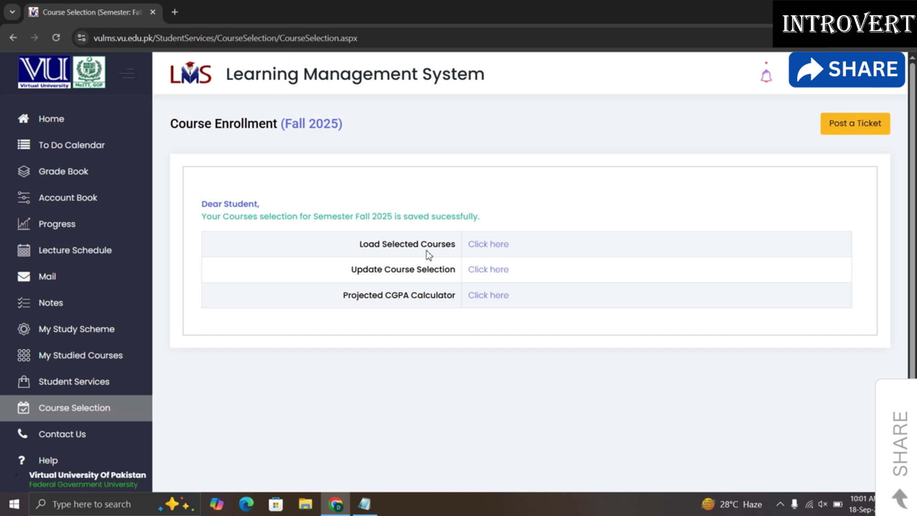
- Load the selected courses and look through the Fall 2025 course cards on the home page
{"action": "left_click", "coordinate": [860, 129]}
{"action": "left_click", "coordinate": [487, 249]}
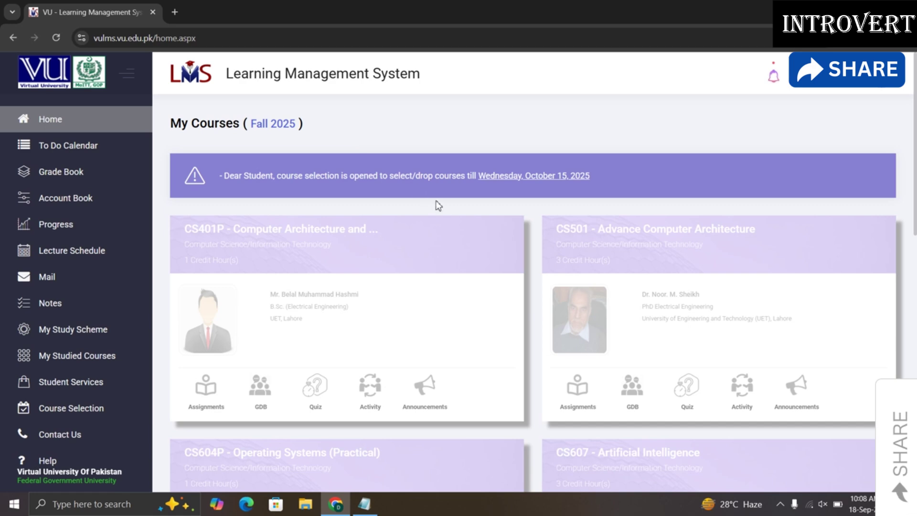
{"action": "scroll", "coordinate": [522, 293], "scroll_direction": "down", "scroll_amount": 2}
{"action": "scroll", "coordinate": [522, 293], "scroll_direction": "down", "scroll_amount": 10}
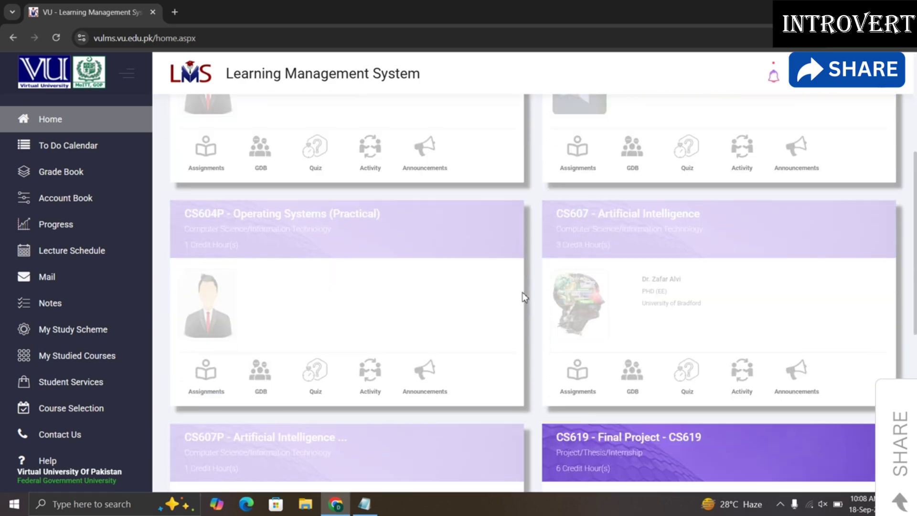
{"action": "scroll", "coordinate": [523, 297], "scroll_direction": "down", "scroll_amount": 3}
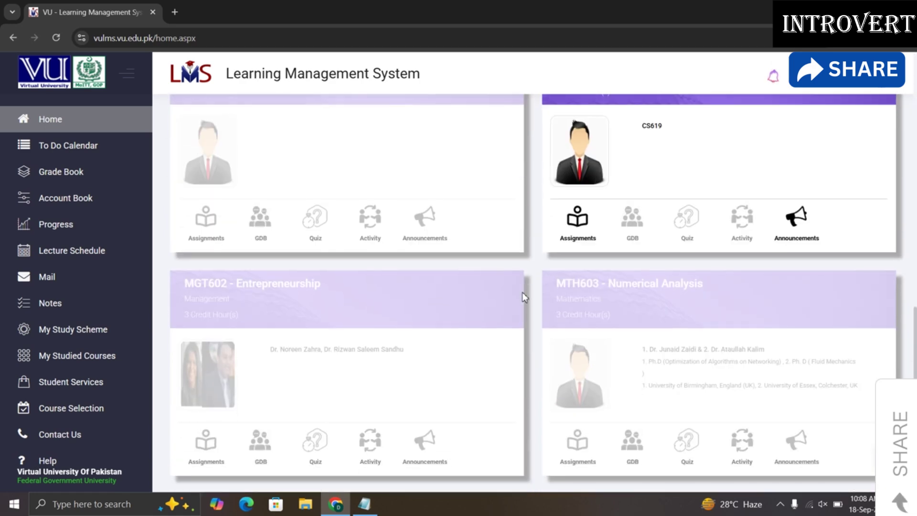
{"action": "scroll", "coordinate": [528, 258], "scroll_direction": "up", "scroll_amount": 15}
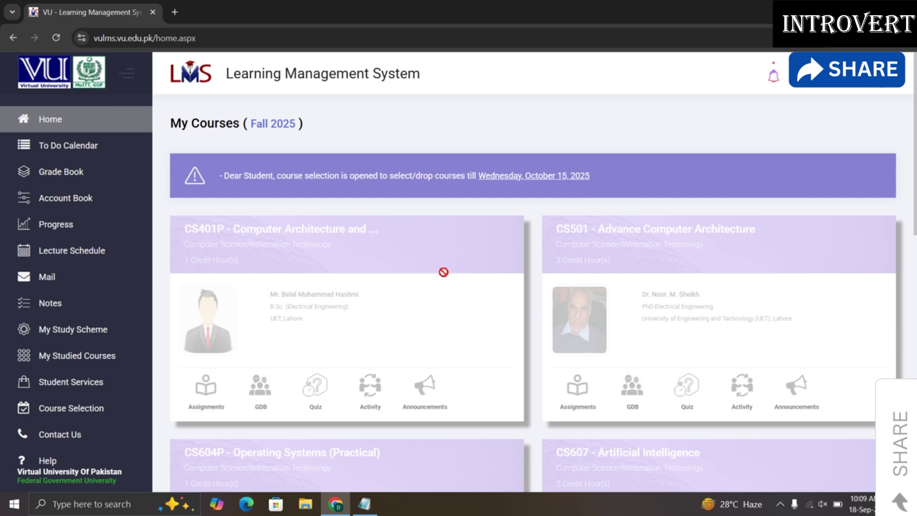
{"action": "scroll", "coordinate": [443, 266], "scroll_direction": "down", "scroll_amount": 1}
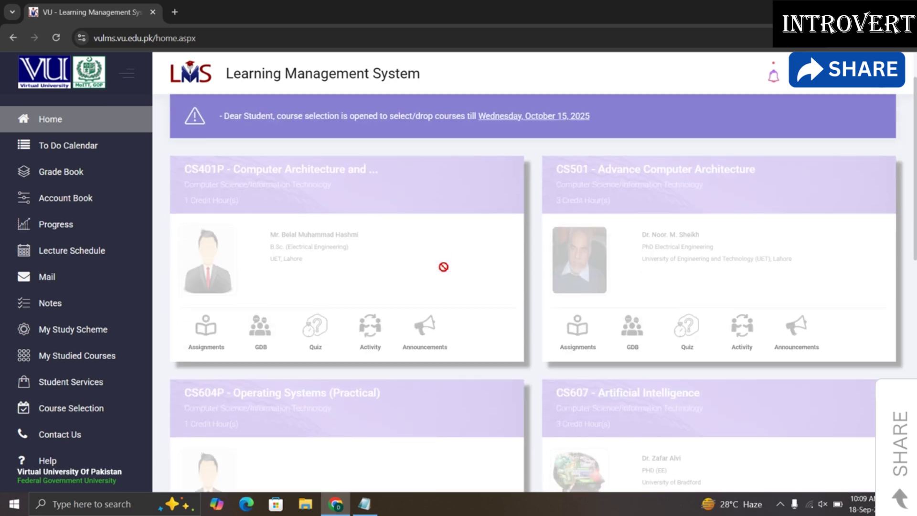
{"action": "scroll", "coordinate": [443, 267], "scroll_direction": "up", "scroll_amount": 1}
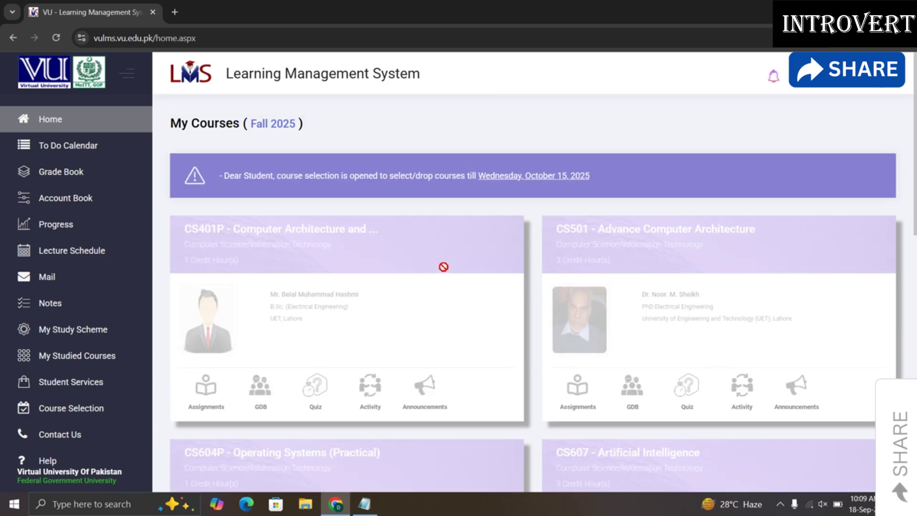